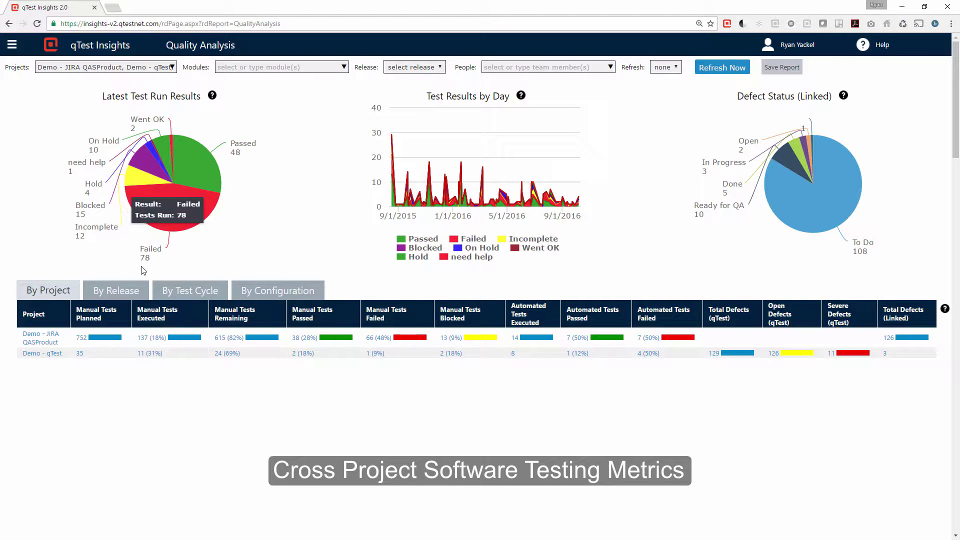
# Cycle the metrics breakdown through release and test cycle, ending on configuration
pyautogui.click(128, 291)
pyautogui.click(202, 290)
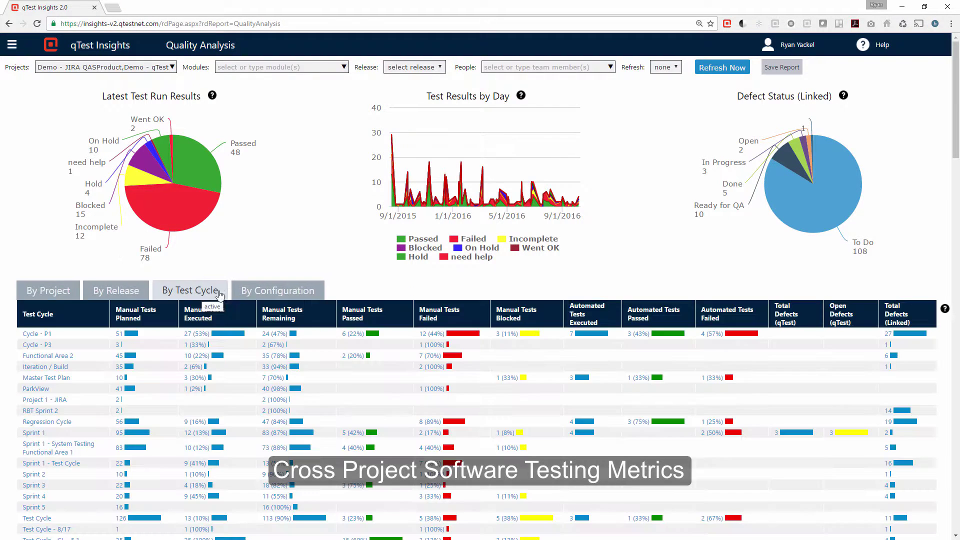
pyautogui.click(285, 291)
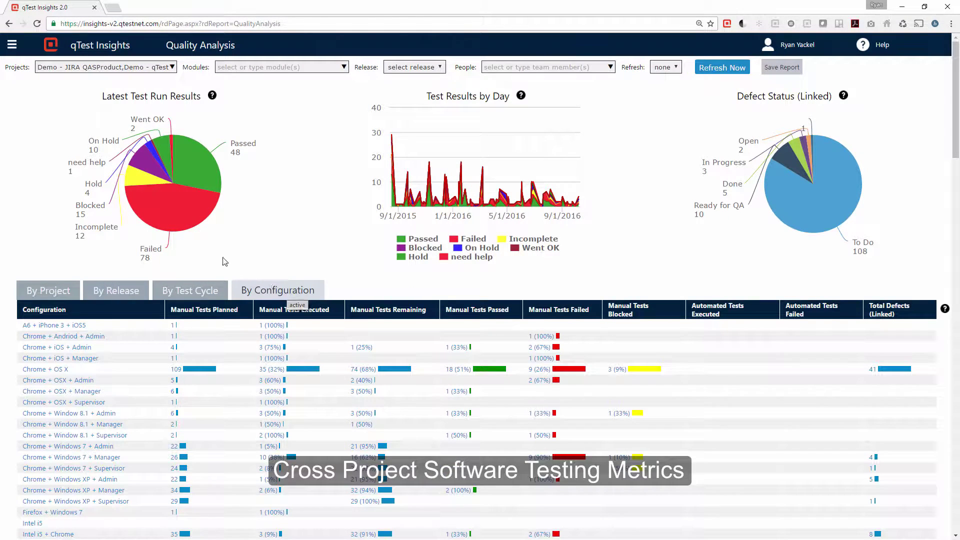
# Open Analysis > Coverage and drill into a Requirements Test Run Coverage heat map tile
pyautogui.click(12, 45)
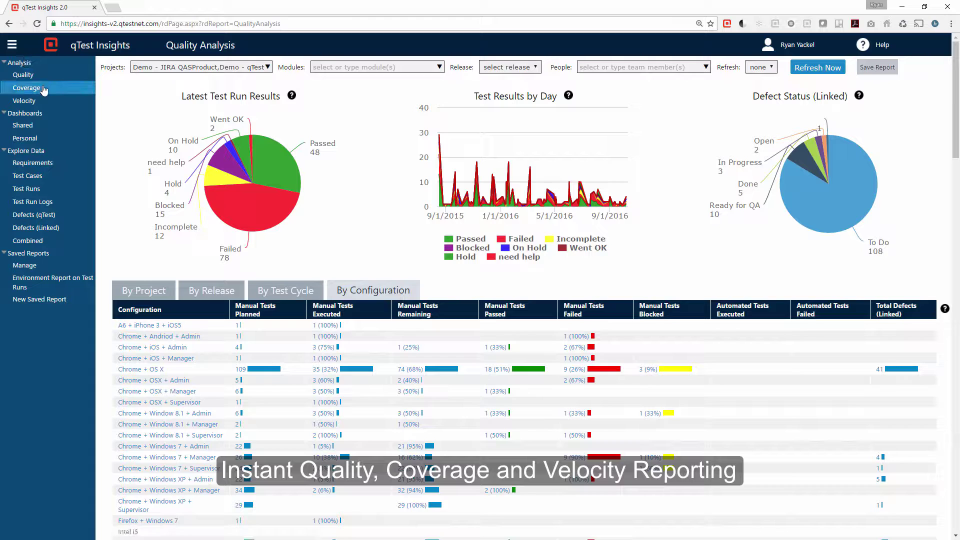
pyautogui.click(44, 90)
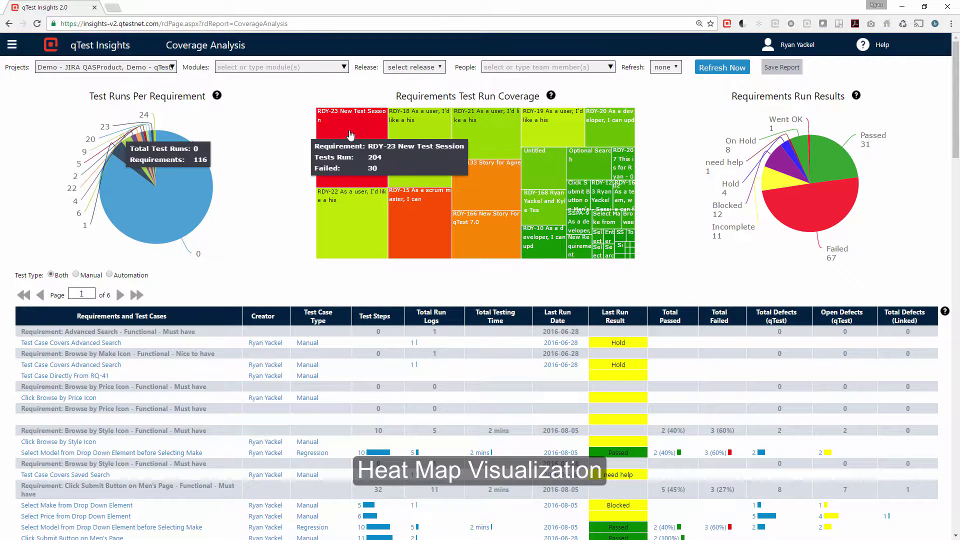
pyautogui.click(361, 225)
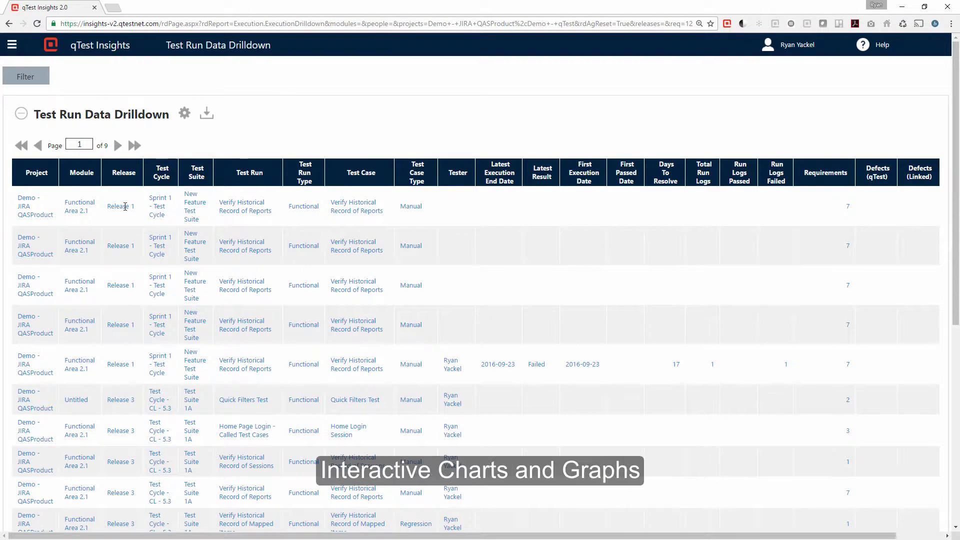
# Filter Test Run Data to Demo - JIRA QASproduct and show the Environment and Configuration columns
pyautogui.click(9, 24)
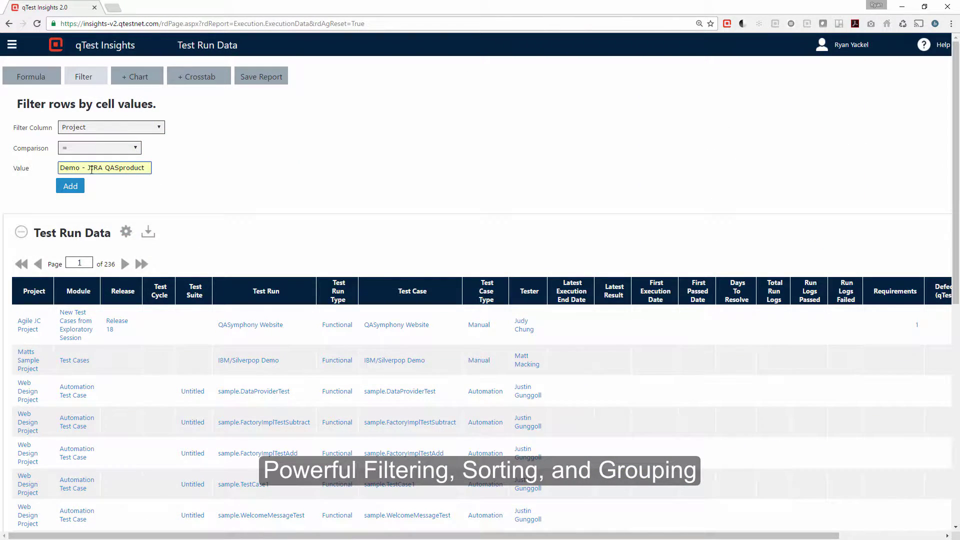
pyautogui.click(80, 188)
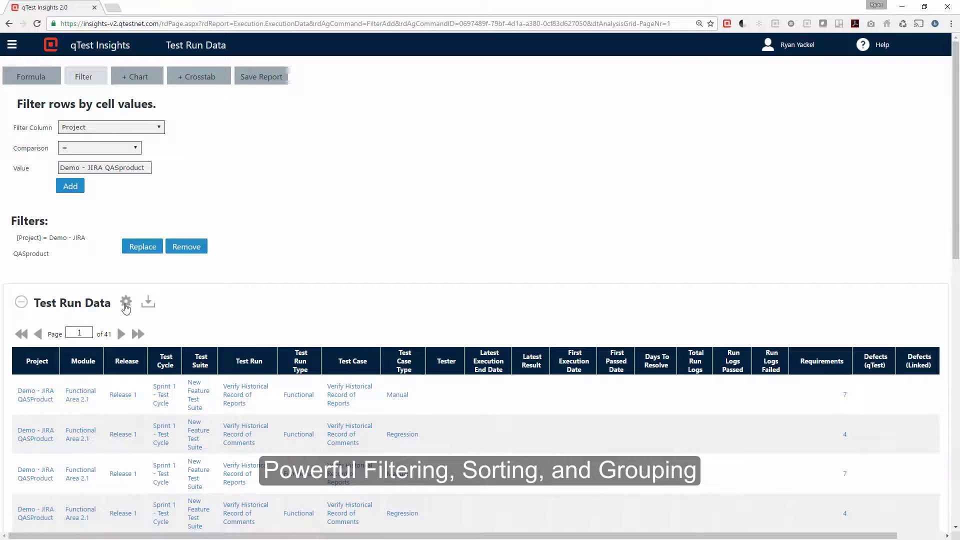
pyautogui.click(125, 303)
pyautogui.scroll(-2, 124, 308)
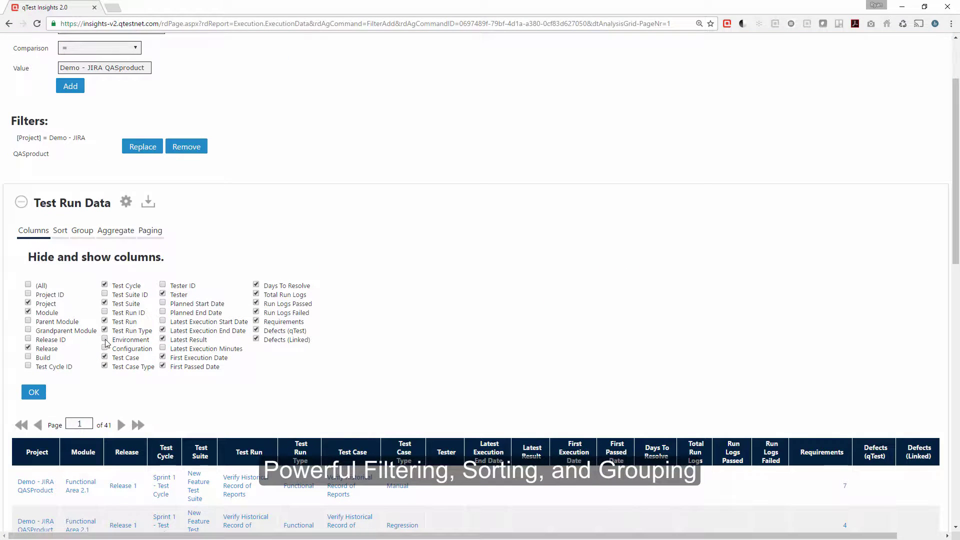
pyautogui.click(44, 390)
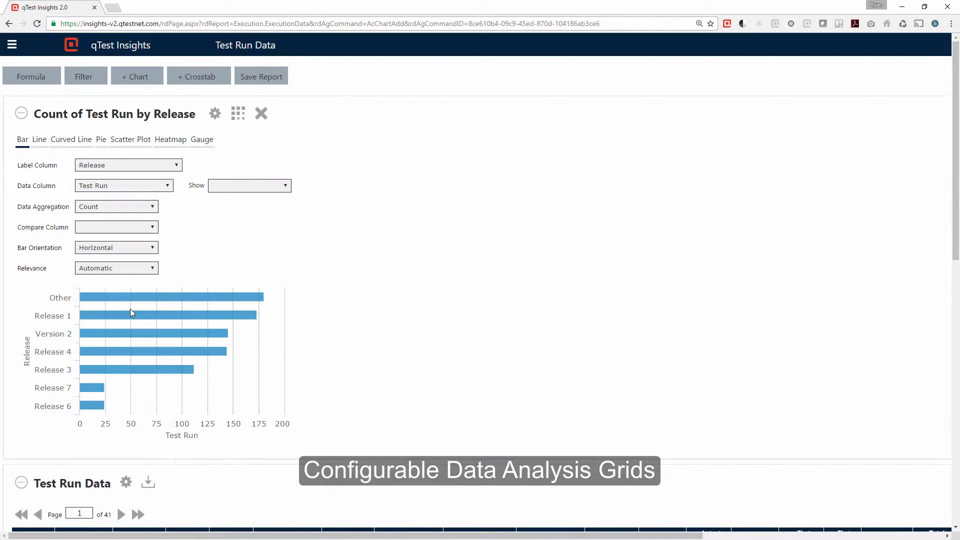
# Set the bar chart's Compare Column to Latest Result
pyautogui.click(153, 228)
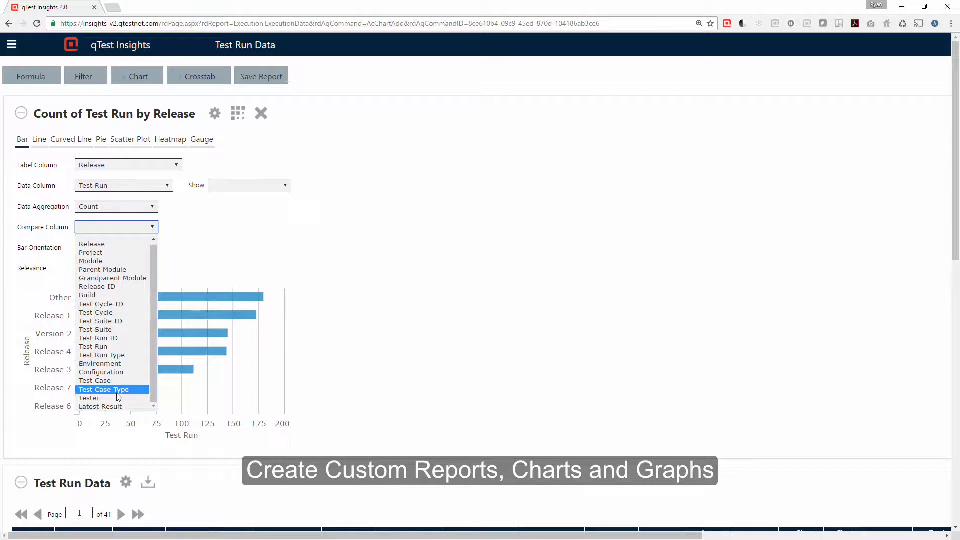
pyautogui.click(115, 406)
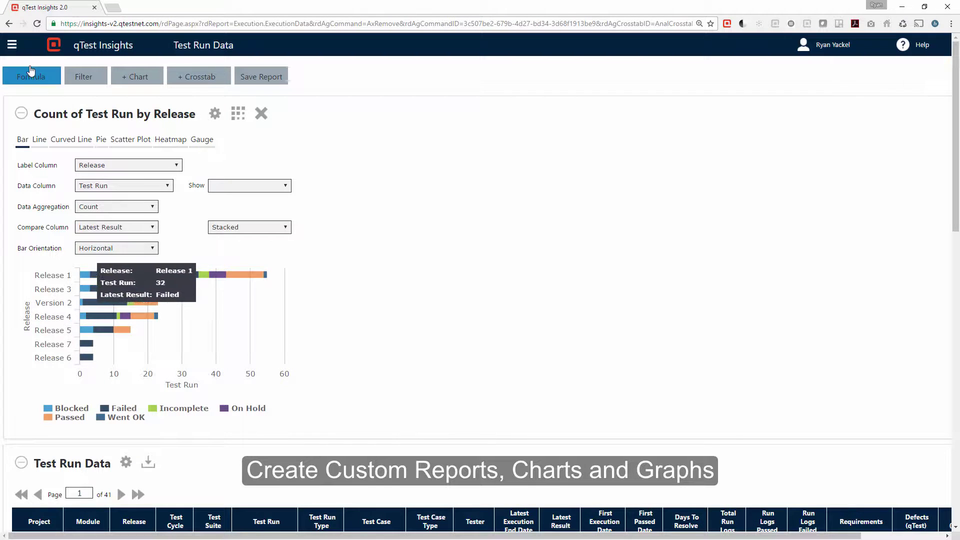
# Preview the Shared dashboard's New Tab and its Add Panels gallery without adding anything
pyautogui.click(13, 46)
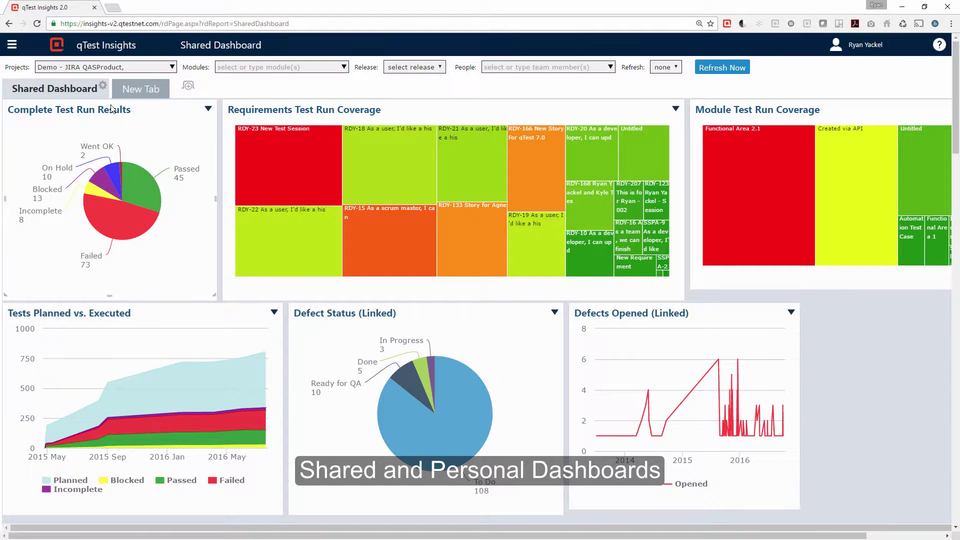
pyautogui.click(145, 89)
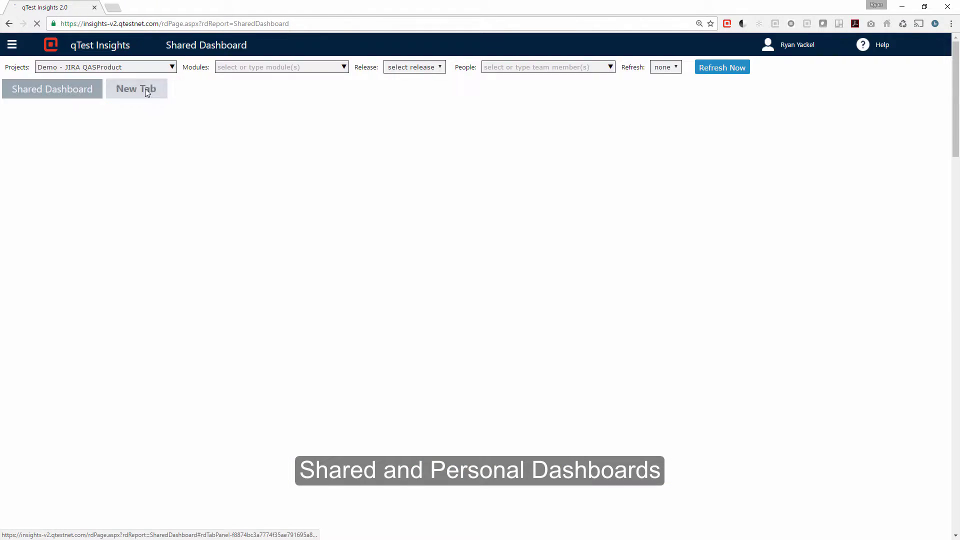
pyautogui.click(161, 88)
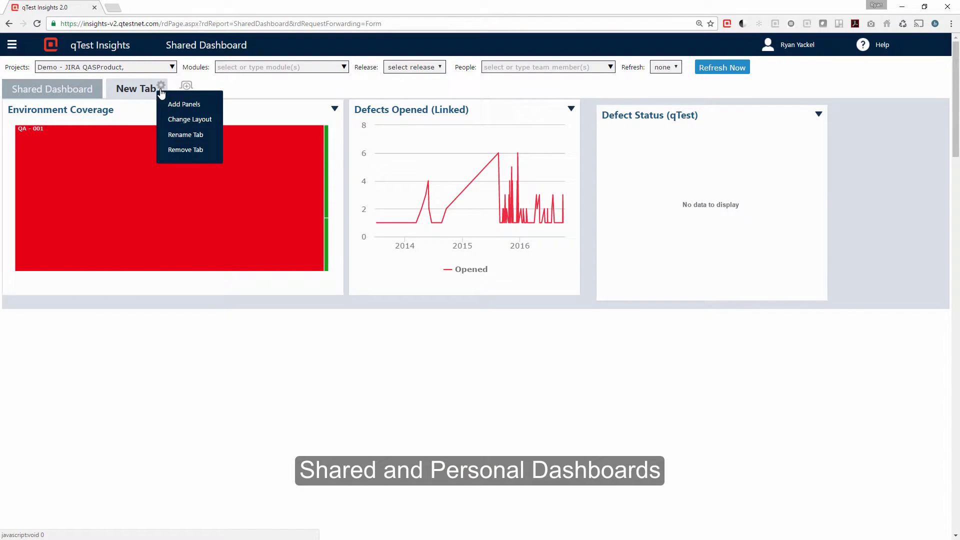
pyautogui.click(197, 105)
pyautogui.scroll(-2, 394, 225)
pyautogui.scroll(-1, 393, 221)
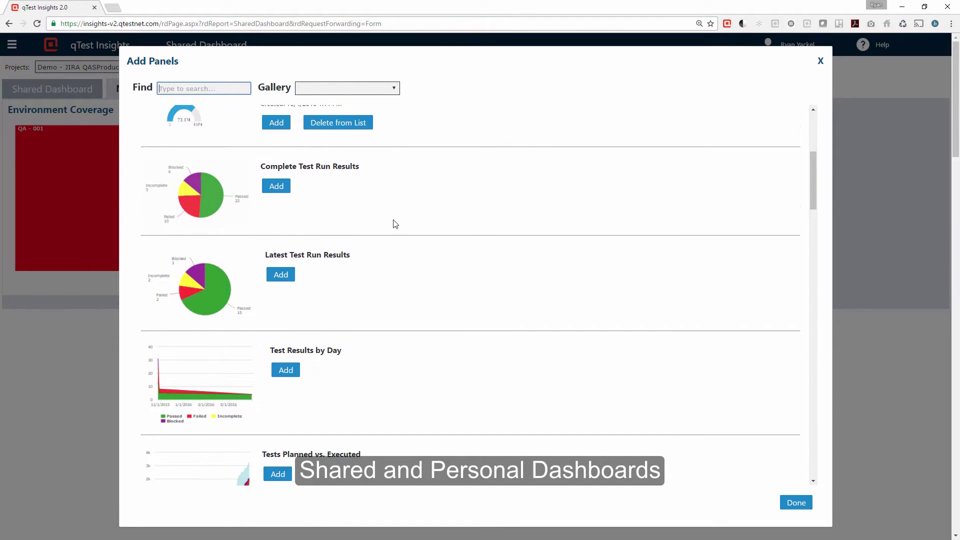
pyautogui.scroll(1, 393, 221)
pyautogui.scroll(2, 392, 221)
pyautogui.click(794, 501)
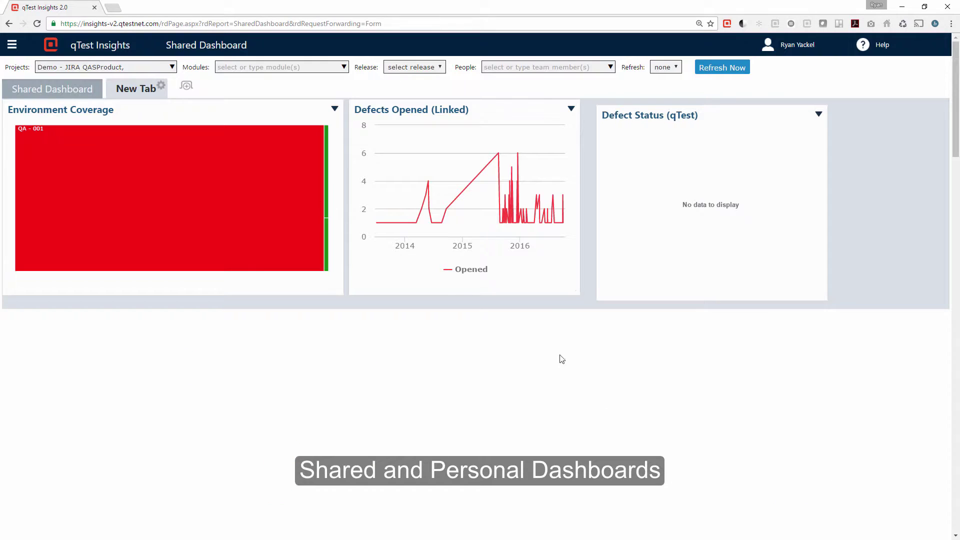
# Return to Shared Dashboard and drill from the To Do slice into defect SSPA-47
pyautogui.click(78, 92)
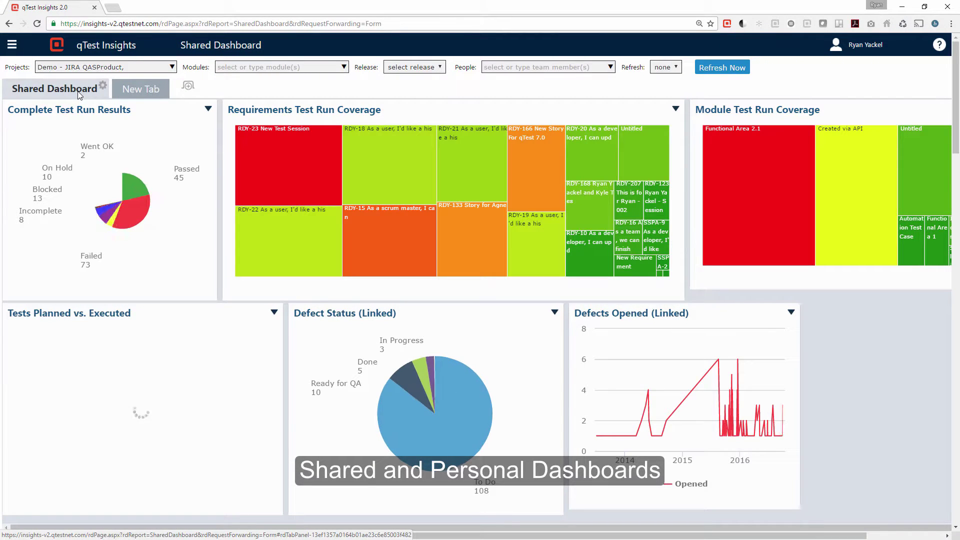
pyautogui.click(466, 400)
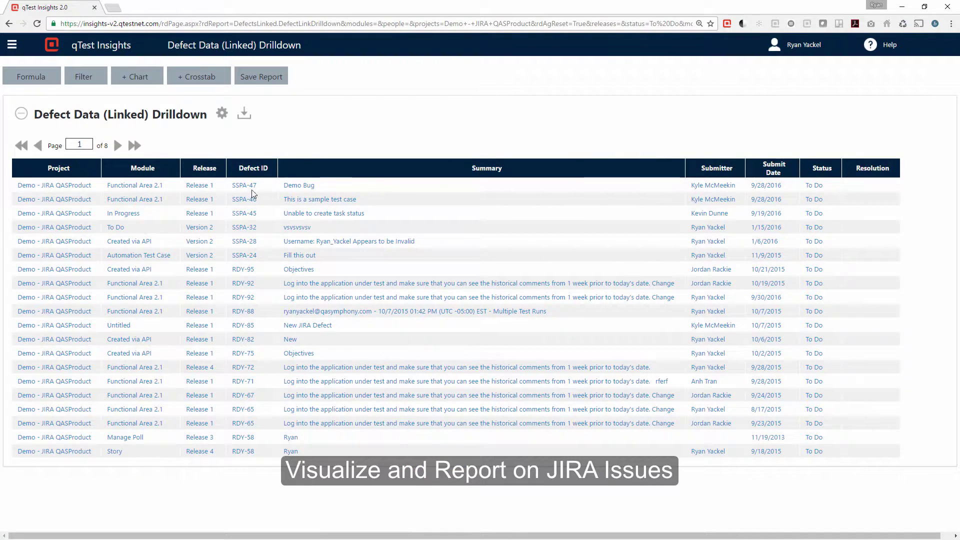
pyautogui.click(247, 187)
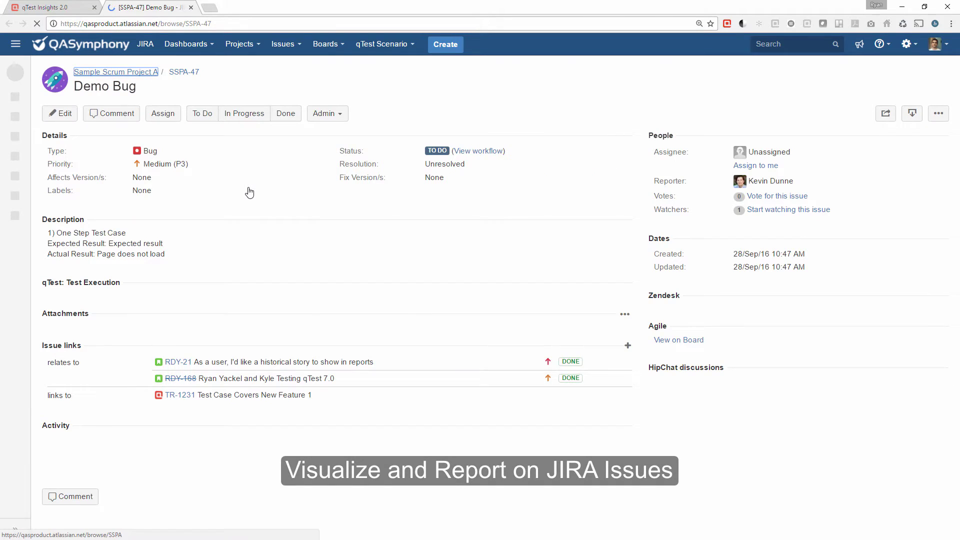
pyautogui.scroll(-1, 250, 193)
# Expand TC-1 and TR-1231's test logs, then open TR-1231 in qTest Manager
pyautogui.click(54, 284)
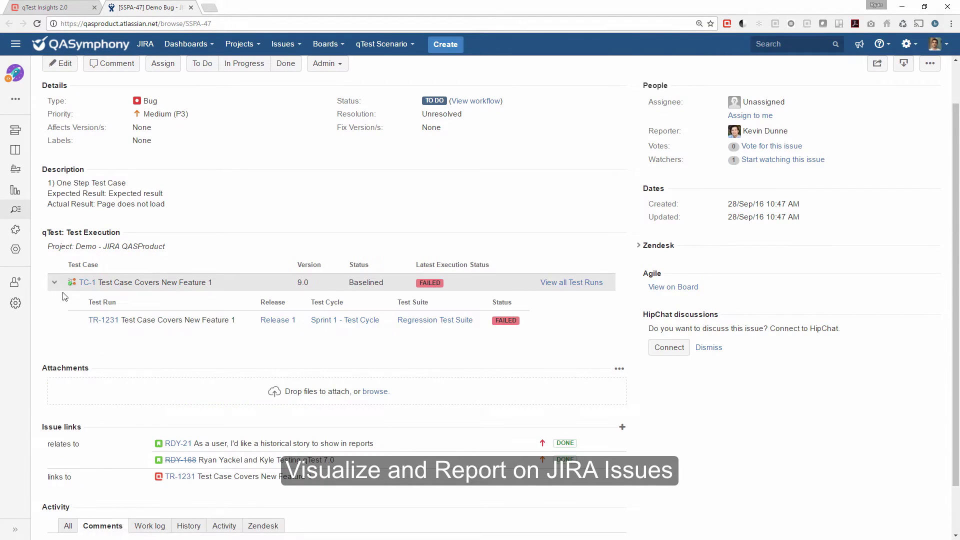
pyautogui.click(75, 319)
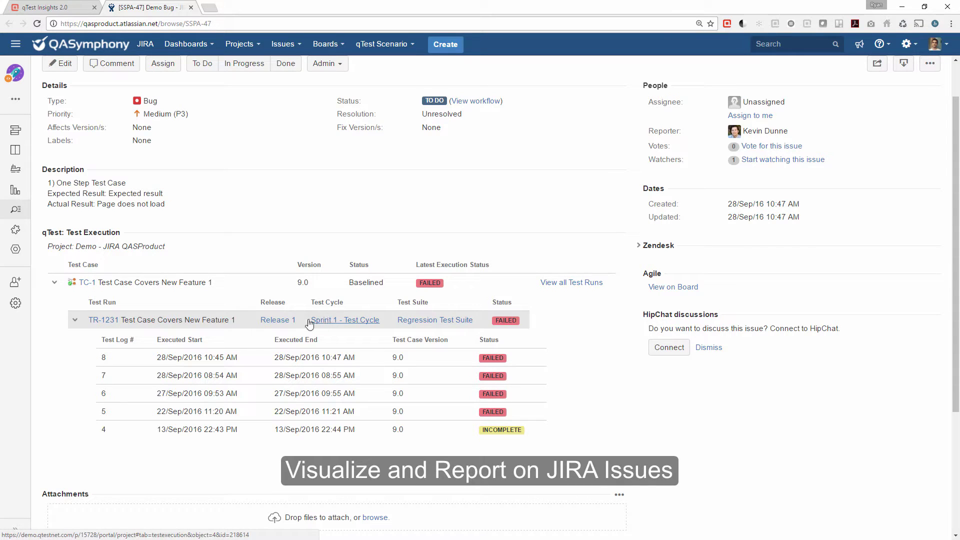
pyautogui.click(100, 321)
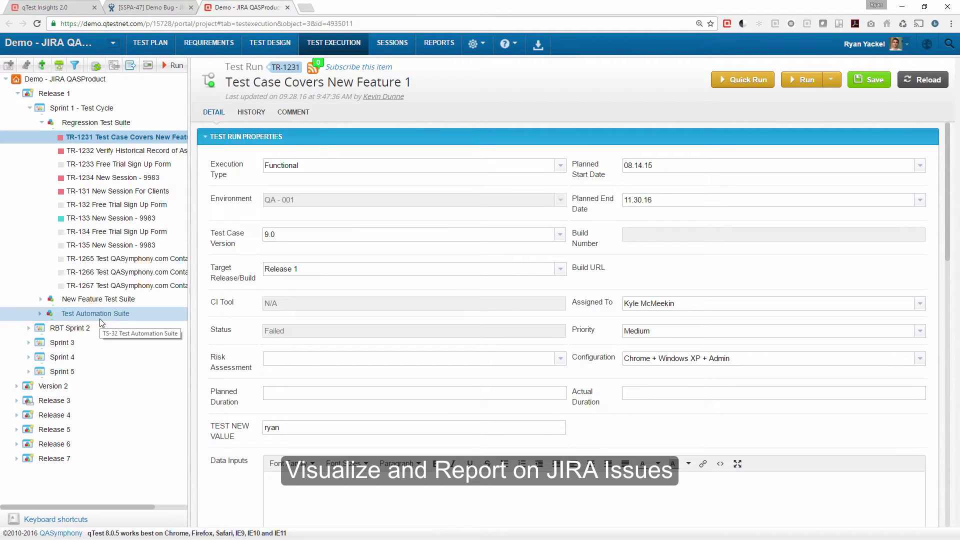
# Collapse Test Run Properties to reveal the Execution Time and Execution History sections
pyautogui.click(242, 144)
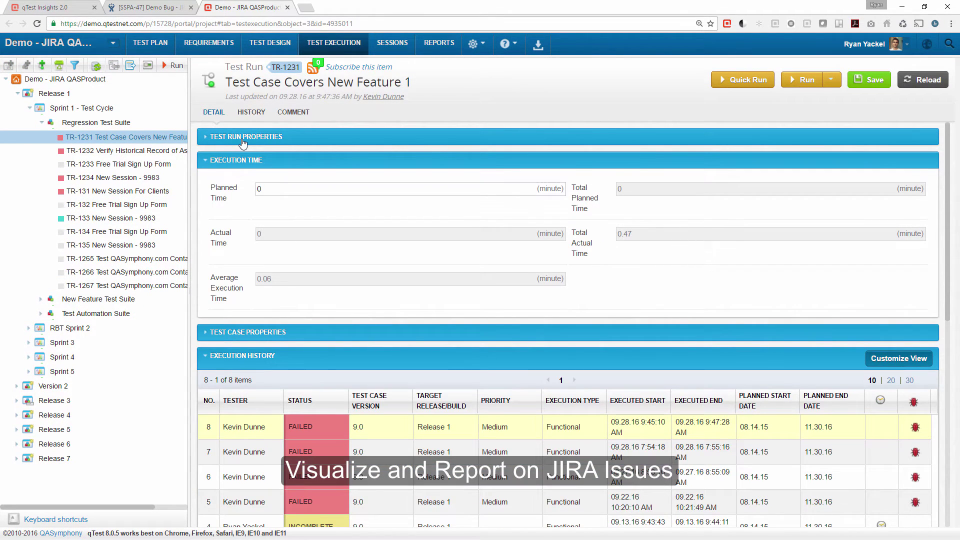